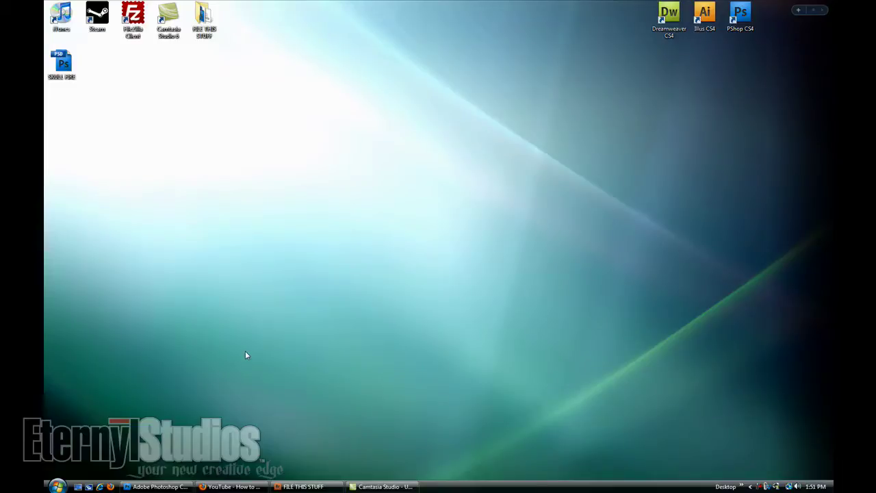
- Dock the SKULL FIRE copy window beside SKULL FIRE.psd so both documents show side by side
click(140, 488)
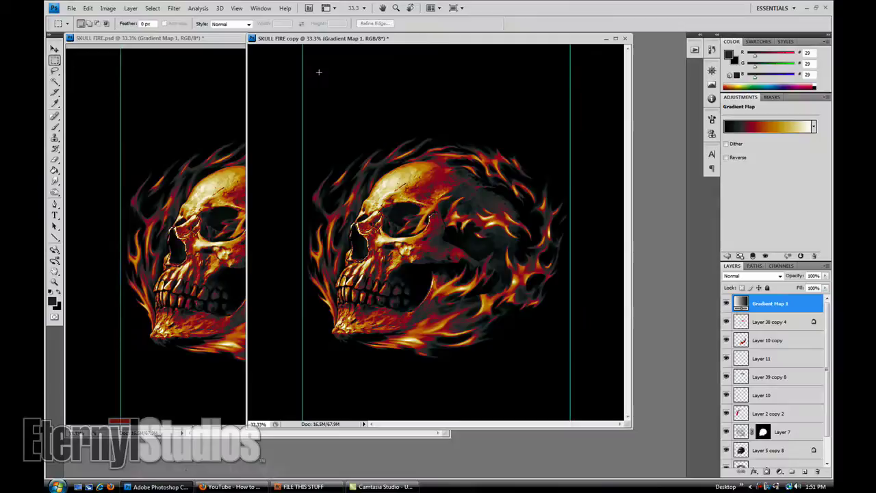
mouse_move(404, 42)
mouse_down()
mouse_move(424, 42)
mouse_move(409, 43)
mouse_up()
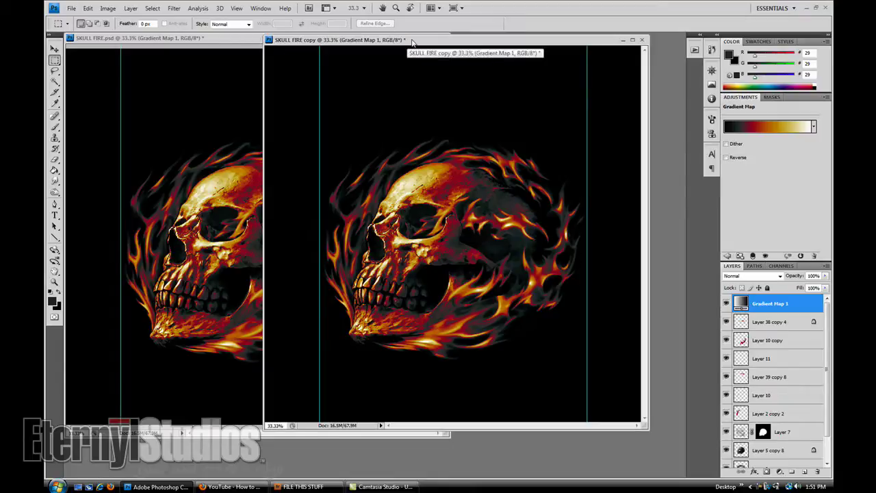
drag(410, 43, 438, 76)
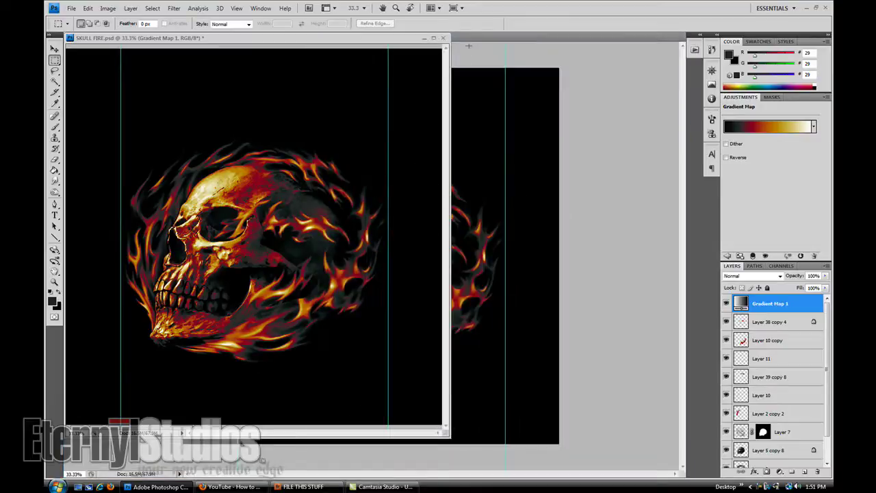
drag(402, 37, 390, 59)
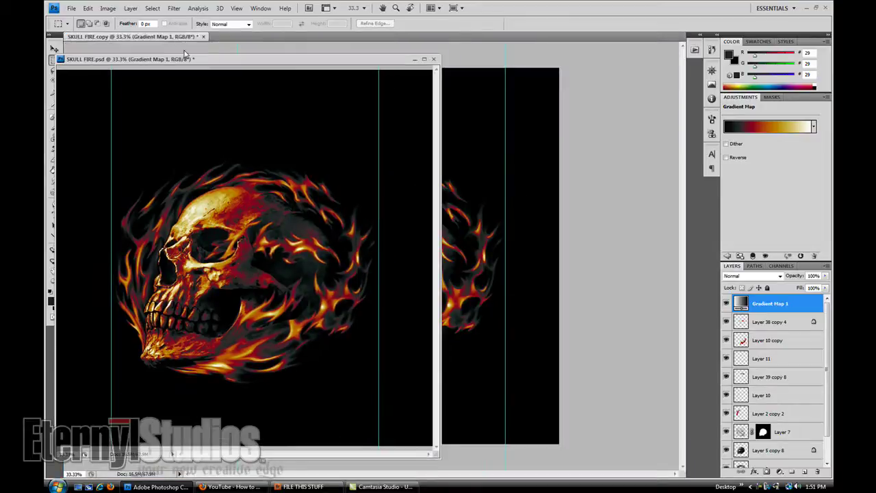
right_click(158, 39)
click(175, 75)
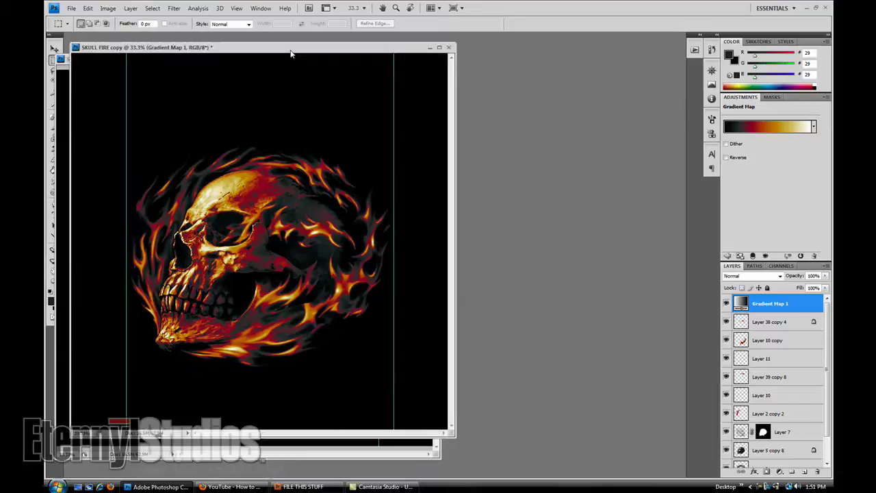
drag(336, 53, 677, 62)
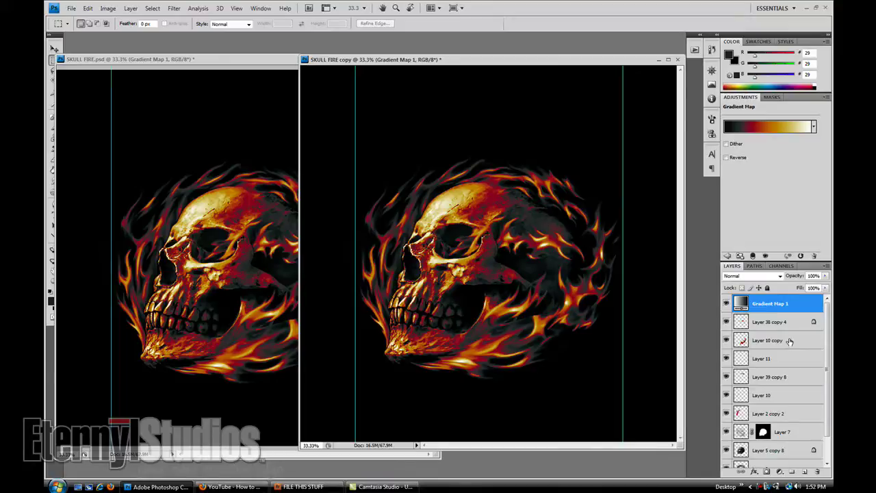
- Fill the copy's Background layer with white and show the Info panel
scroll(828, 335, down, 2)
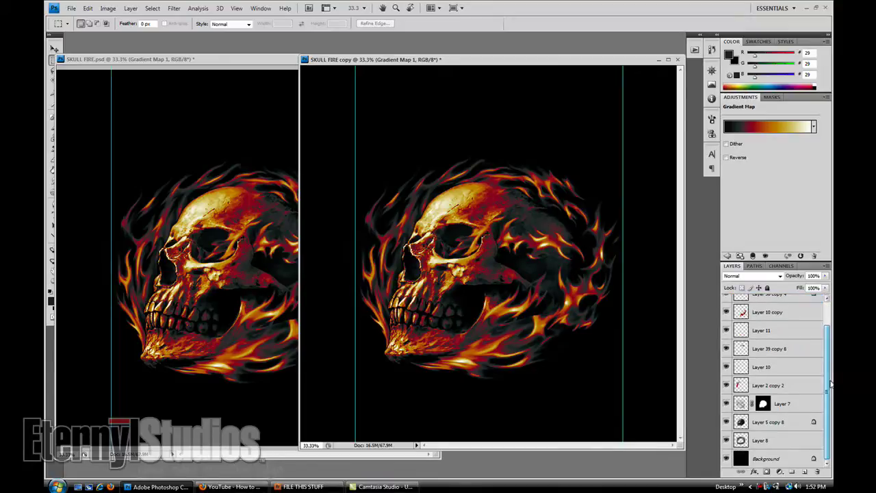
click(793, 460)
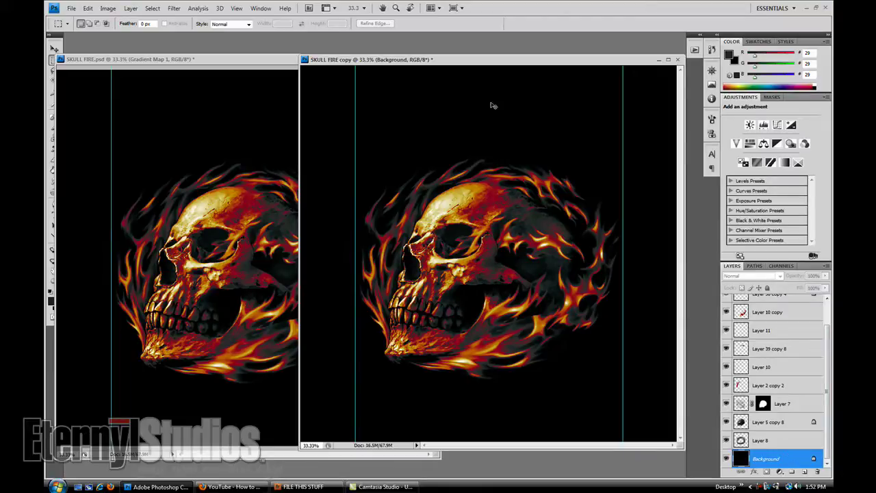
key(ctrl+BackSpace)
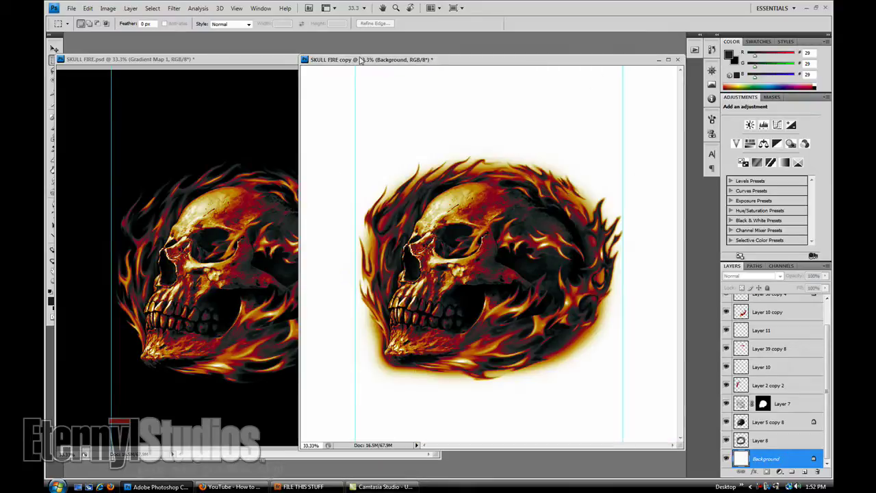
click(256, 8)
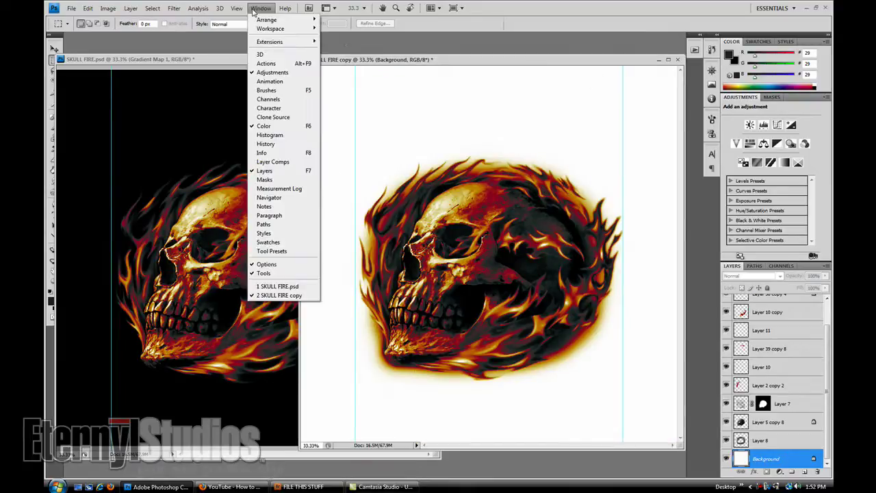
click(274, 153)
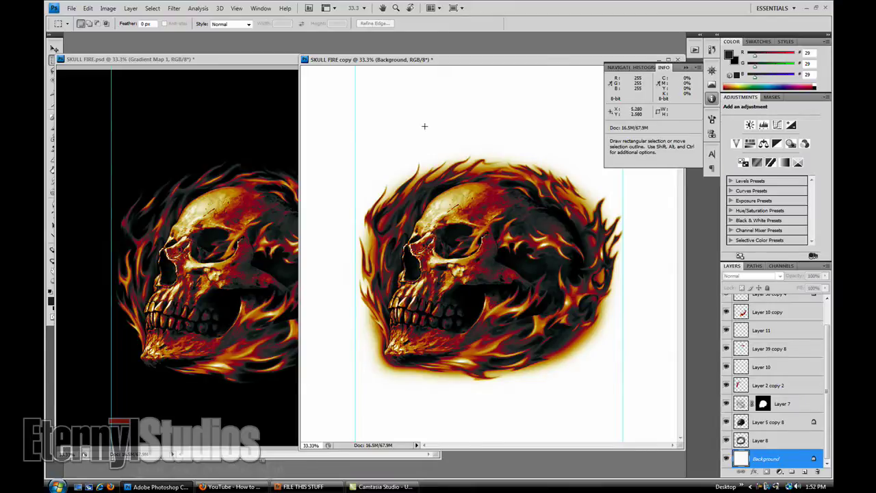
- Convert the copy to CMYK Color, flattening its layers and accepting the profile conversion
click(107, 8)
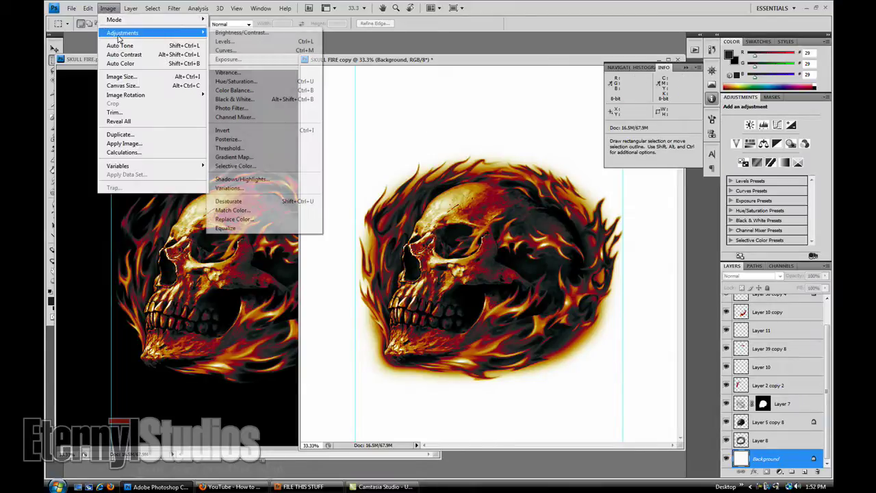
mouse_move(125, 25)
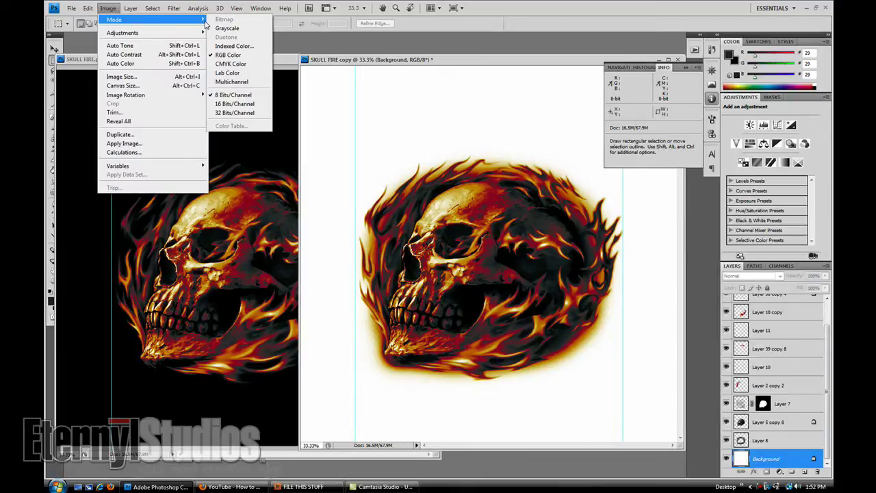
click(226, 64)
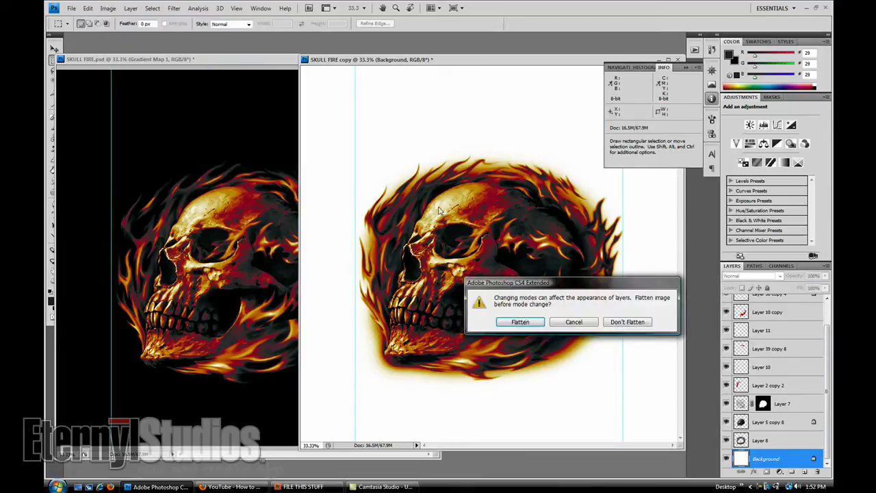
click(521, 321)
click(562, 333)
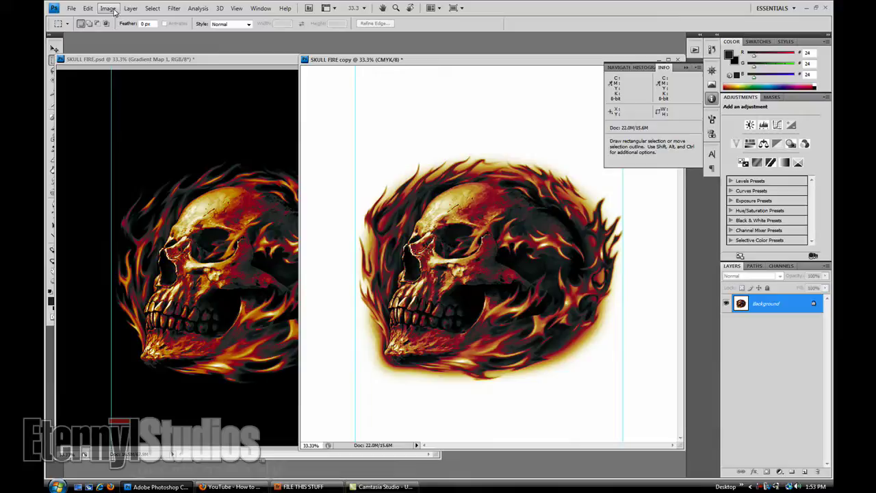
- Float the Channels panel and select only the Black channel
click(110, 9)
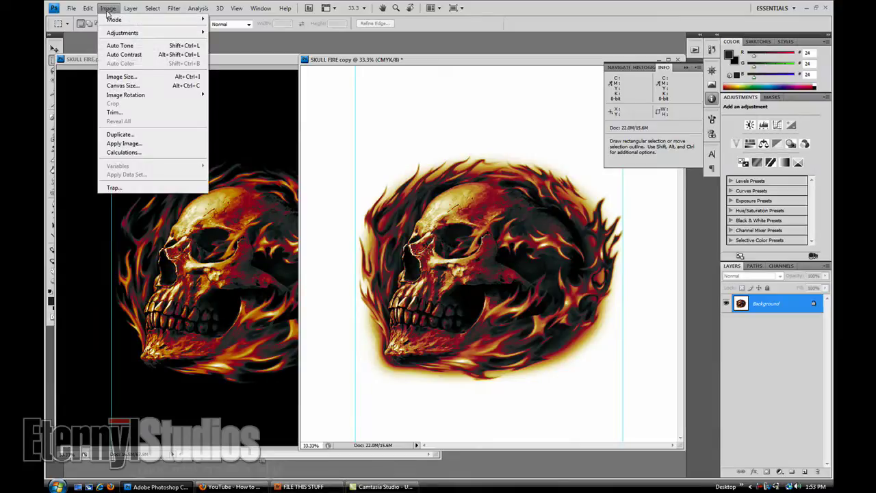
mouse_move(120, 23)
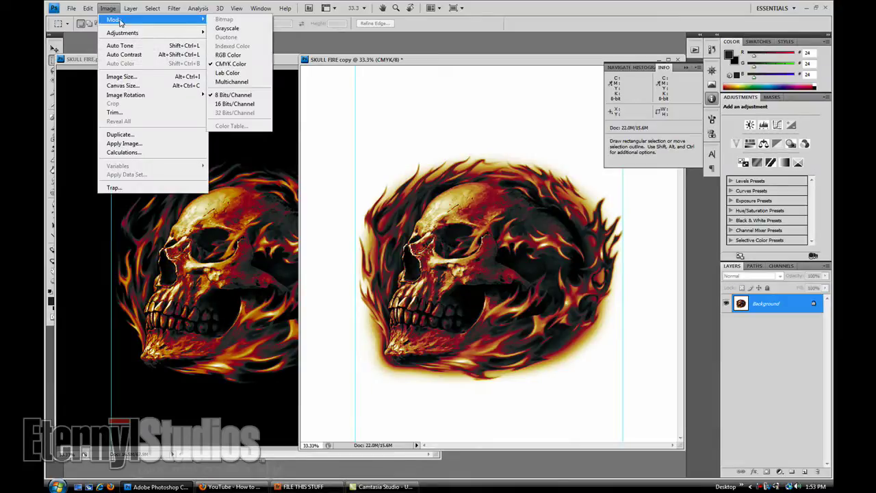
click(782, 266)
drag(781, 266, 621, 182)
click(664, 268)
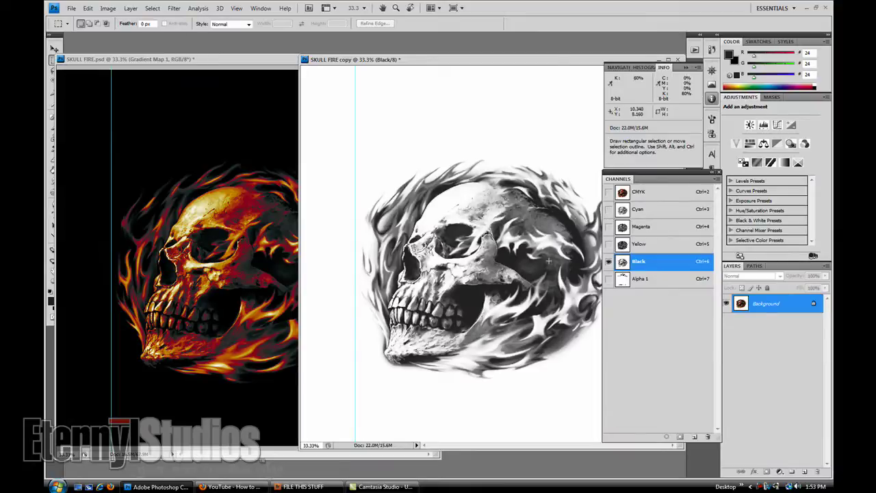
- Convert the image to Grayscale mode, discarding the other channels
click(109, 8)
mouse_move(114, 20)
click(224, 32)
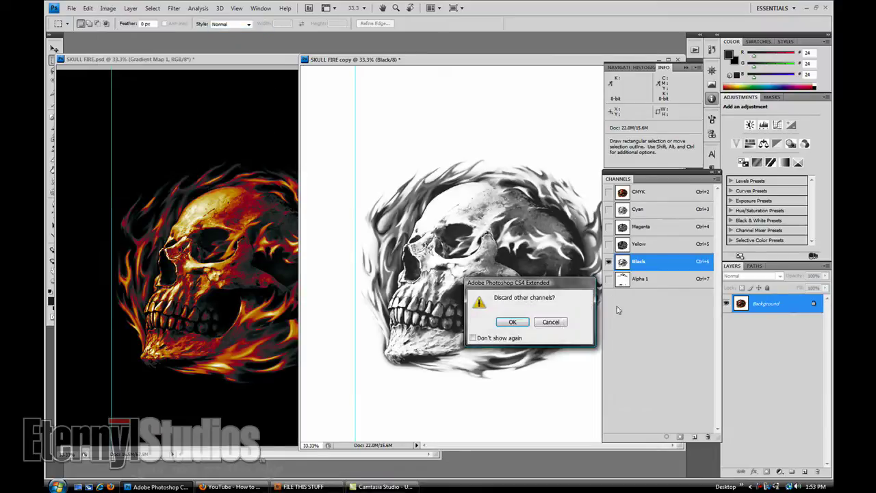
click(512, 322)
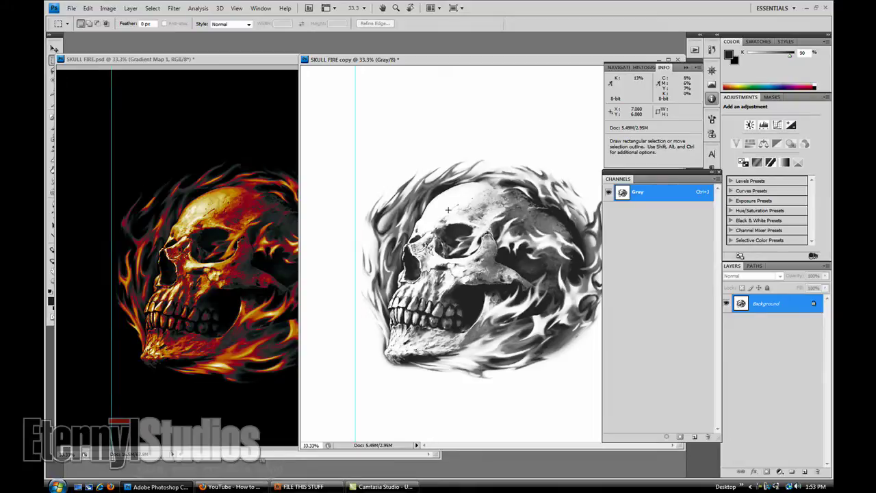
- Open Curves and set the black point by sampling the skull image
click(108, 8)
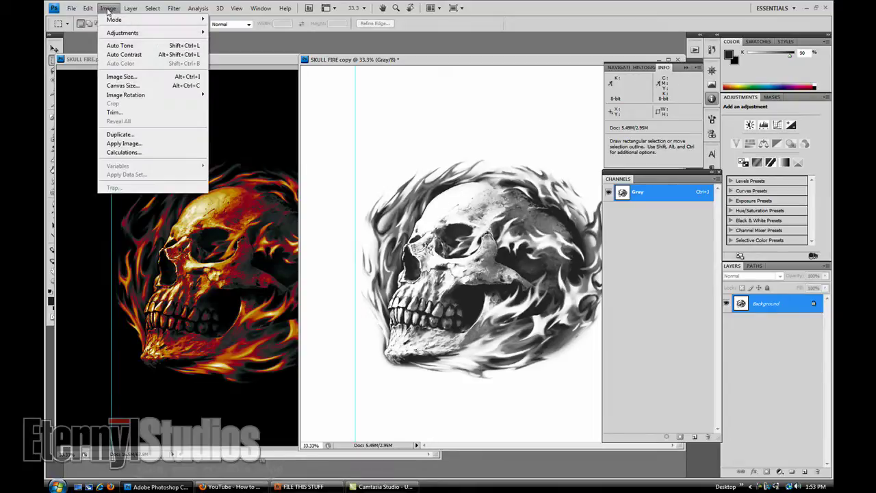
mouse_move(112, 20)
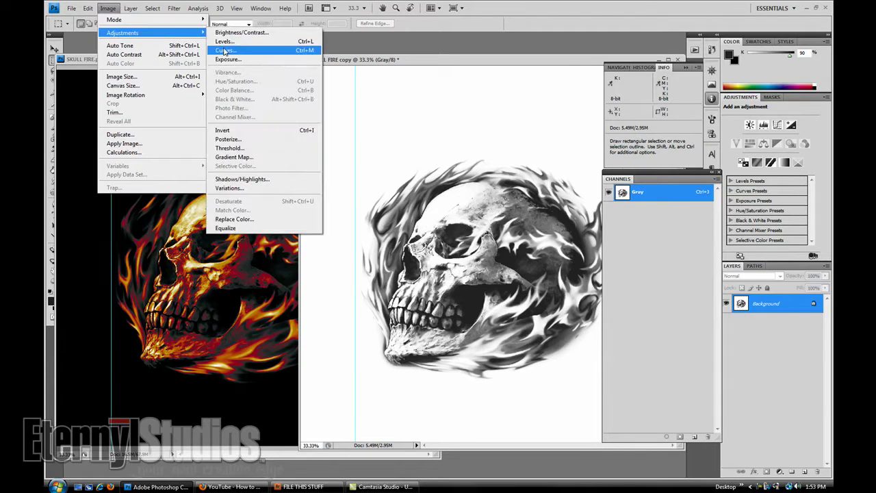
click(229, 51)
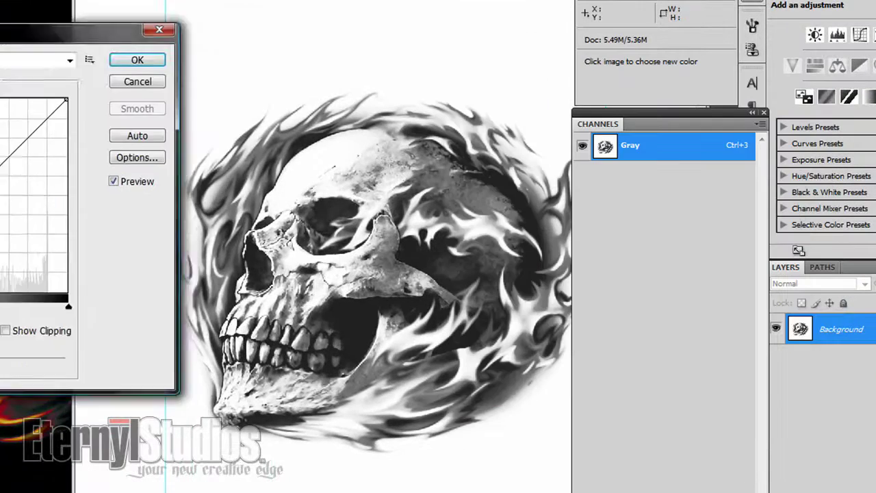
drag(1, 1, 31, 222)
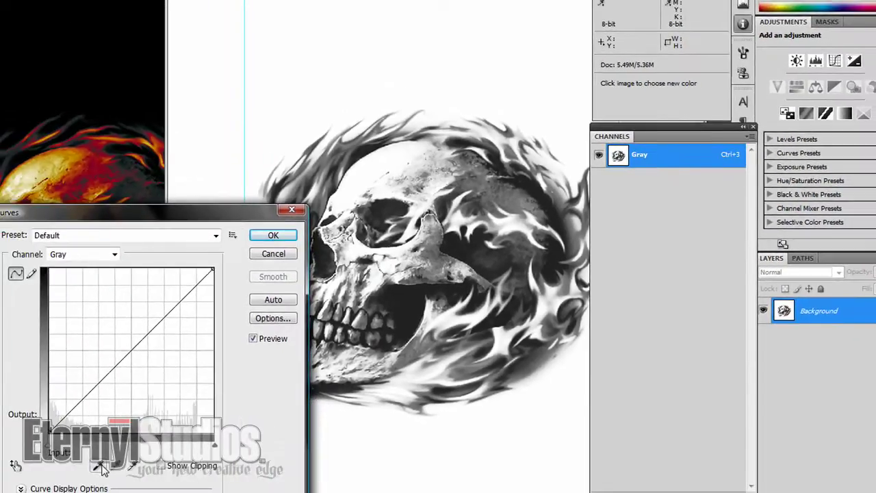
click(100, 465)
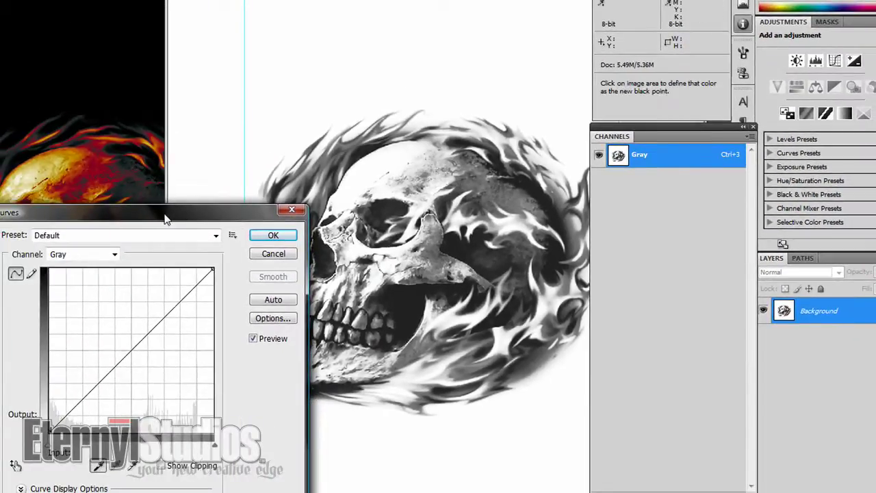
drag(164, 219, 742, 116)
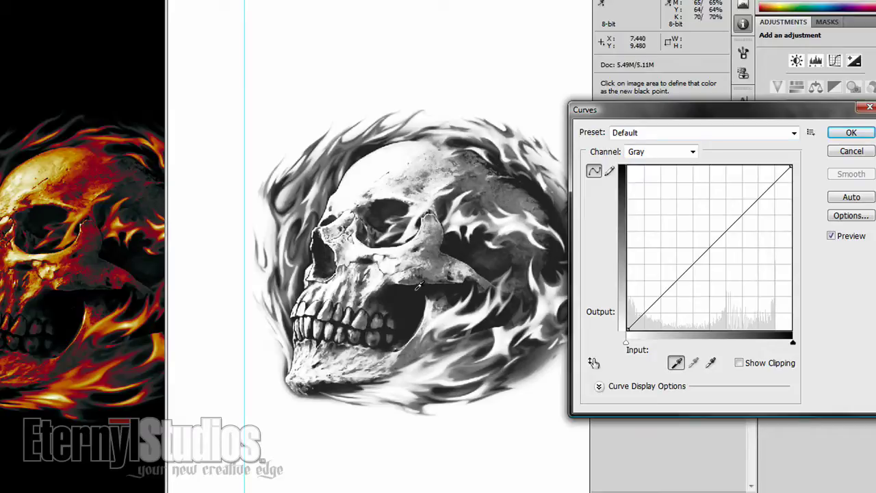
click(418, 333)
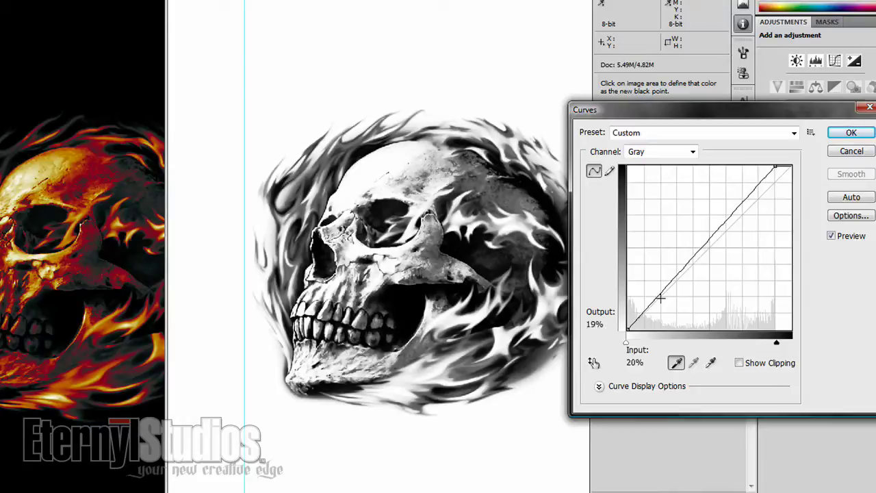
- Add upper and midtone points to the curve, adjusting them to darken the skull
click(738, 198)
drag(738, 198, 737, 200)
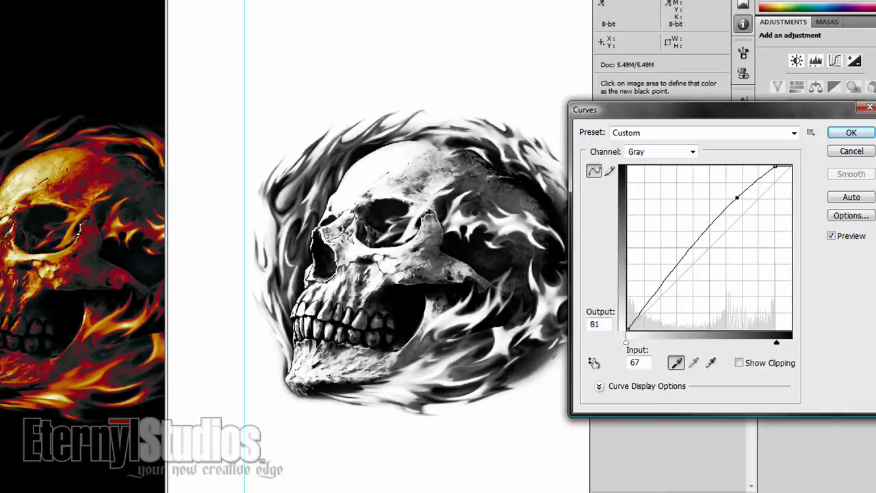
click(694, 244)
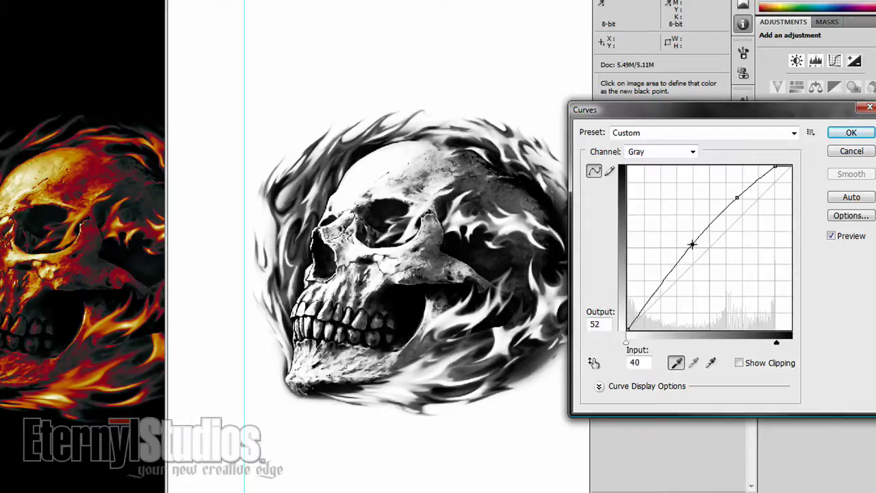
drag(694, 244, 688, 256)
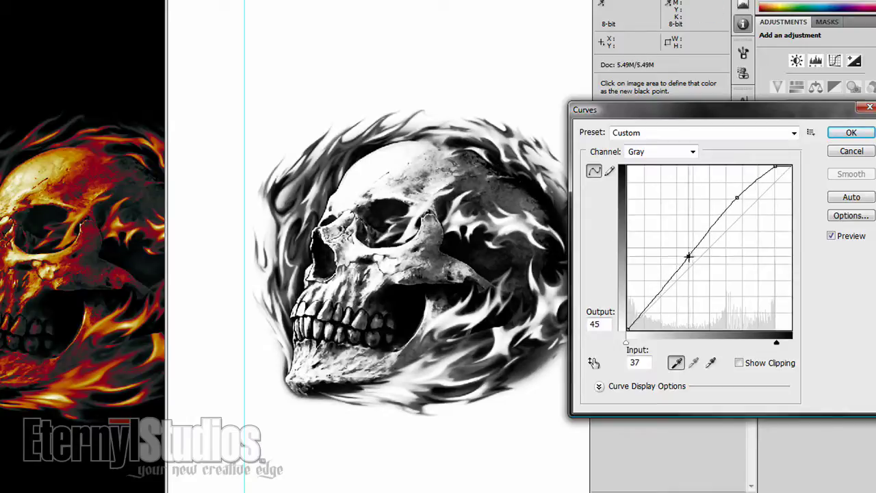
click(737, 198)
drag(737, 198, 737, 196)
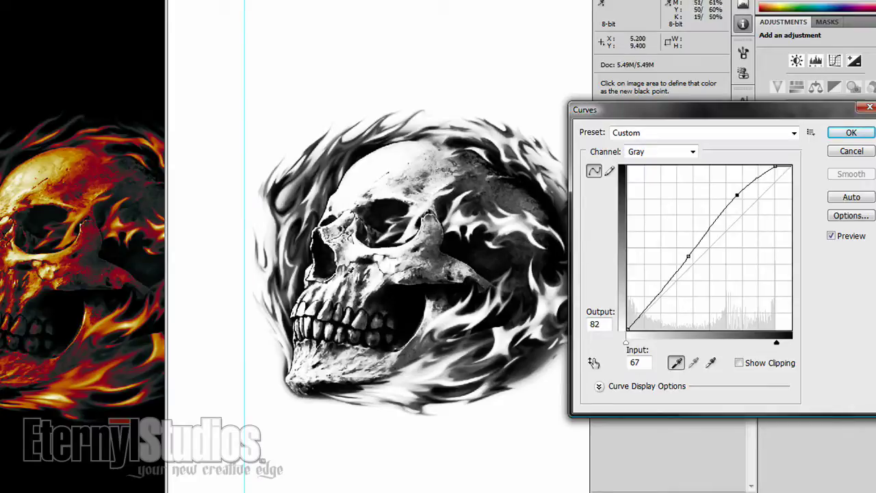
click(843, 133)
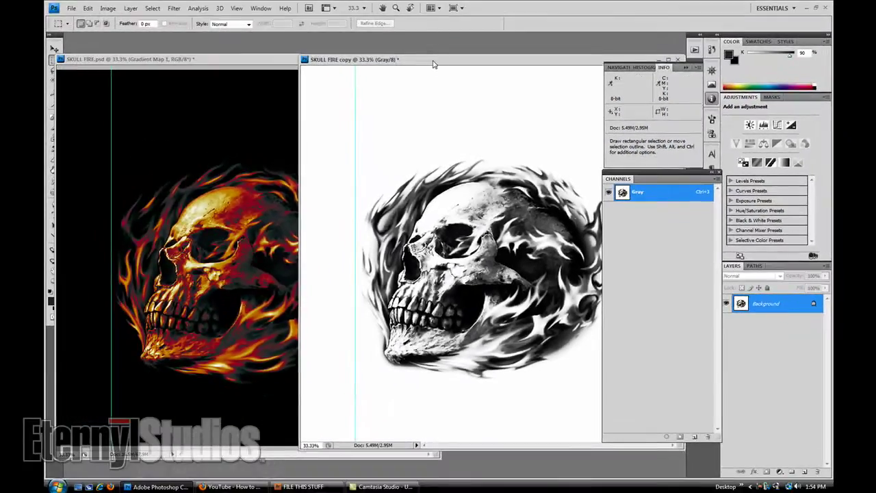
drag(433, 64, 414, 63)
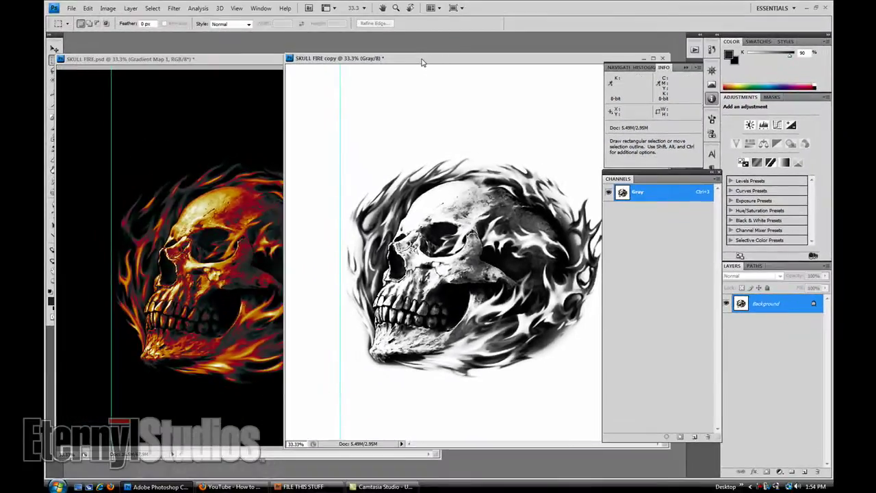